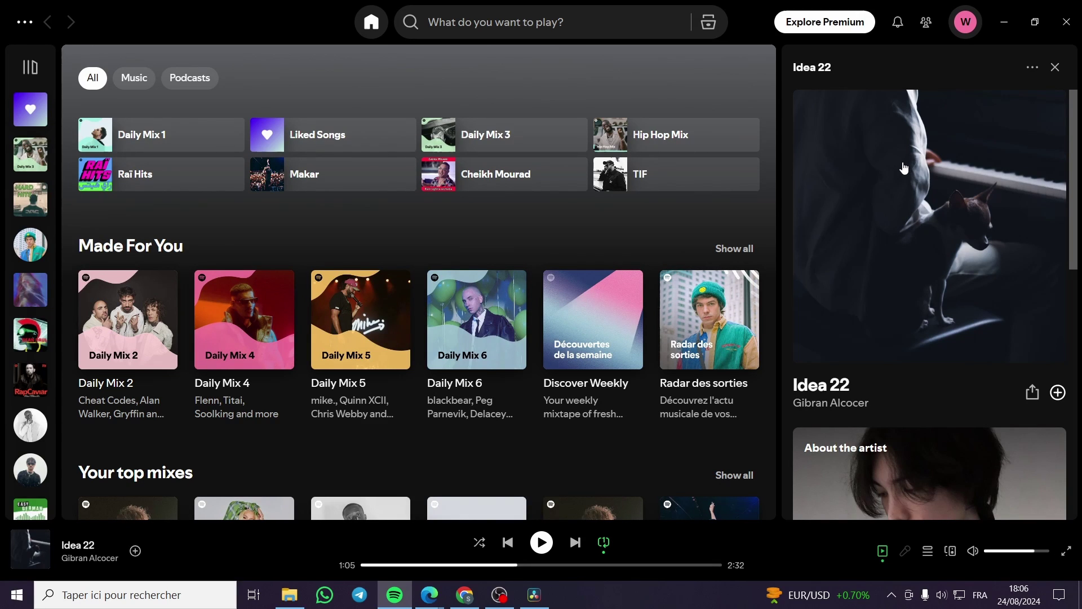
{"action": "scroll", "coordinate": [680, 356], "scroll_direction": "down", "scroll_amount": 3}
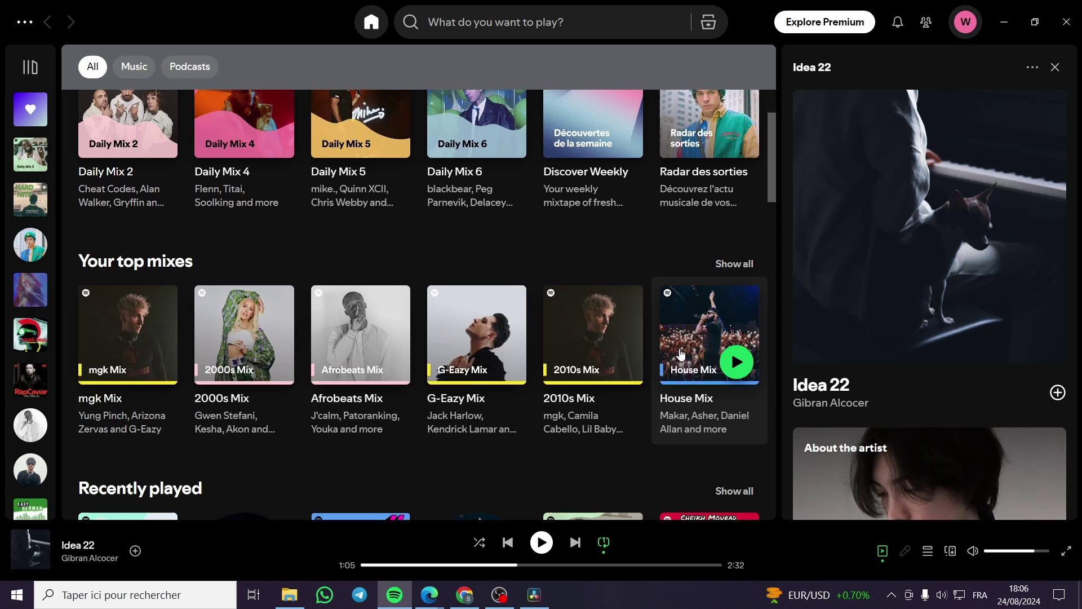
{"action": "scroll", "coordinate": [680, 355], "scroll_direction": "up", "scroll_amount": 3}
{"action": "scroll", "coordinate": [680, 353], "scroll_direction": "down", "scroll_amount": 2}
{"action": "scroll", "coordinate": [681, 355], "scroll_direction": "up", "scroll_amount": 2}
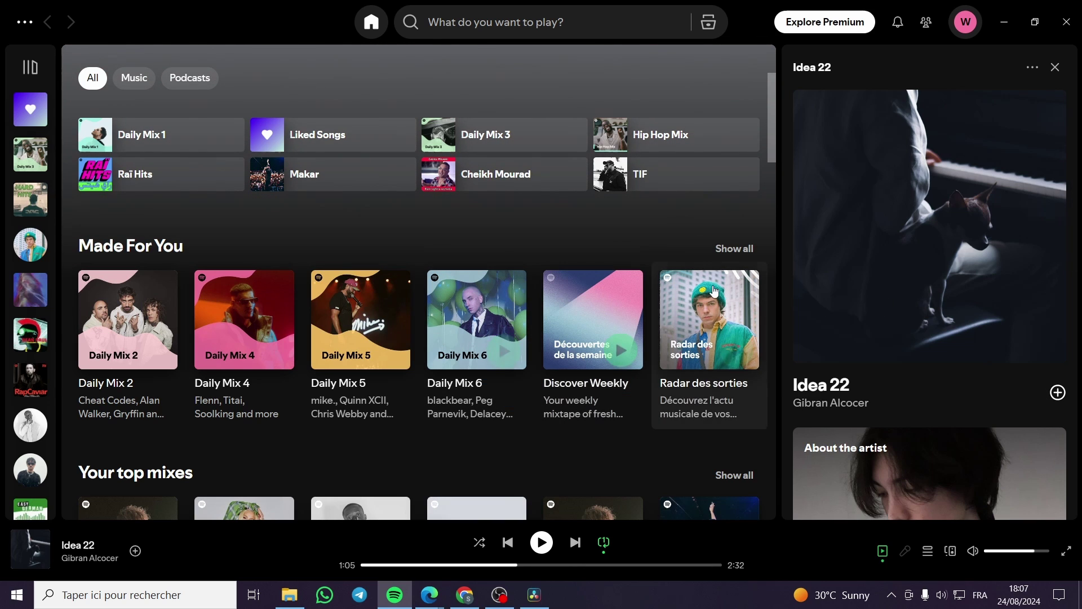
{"action": "mouse_move", "coordinate": [593, 320]}
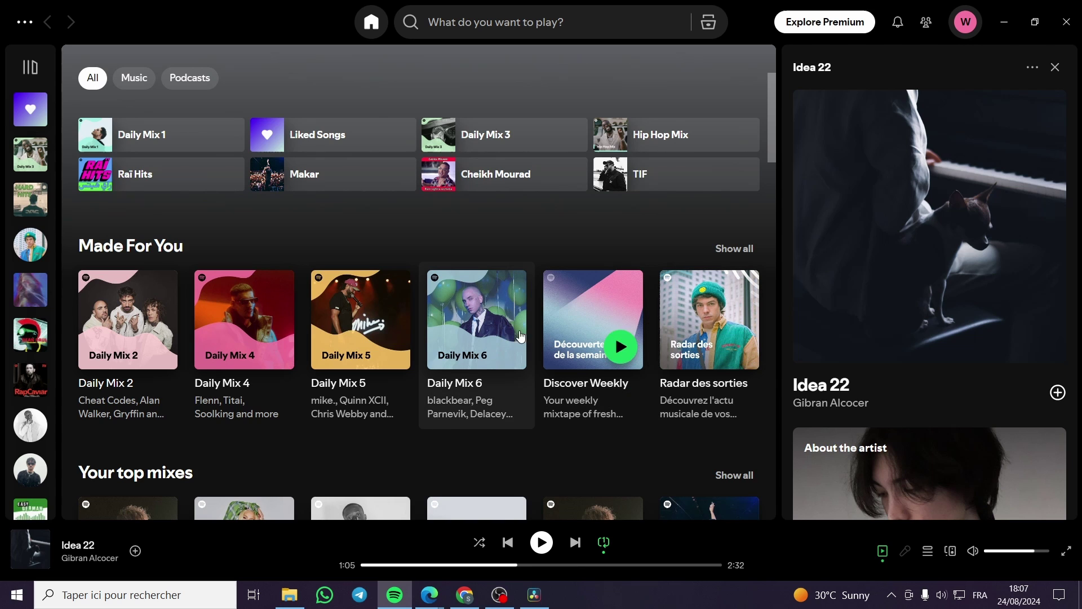
{"action": "scroll", "coordinate": [499, 331], "scroll_direction": "down", "scroll_amount": 4}
{"action": "scroll", "coordinate": [592, 321], "scroll_direction": "up", "scroll_amount": 4}
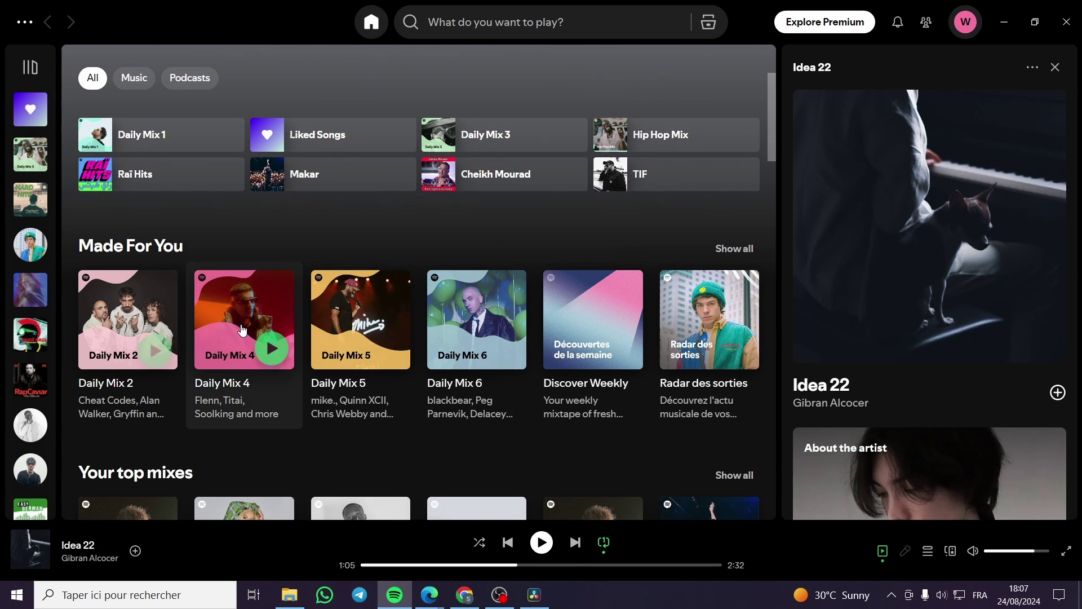
{"action": "scroll", "coordinate": [678, 280], "scroll_direction": "down", "scroll_amount": 1}
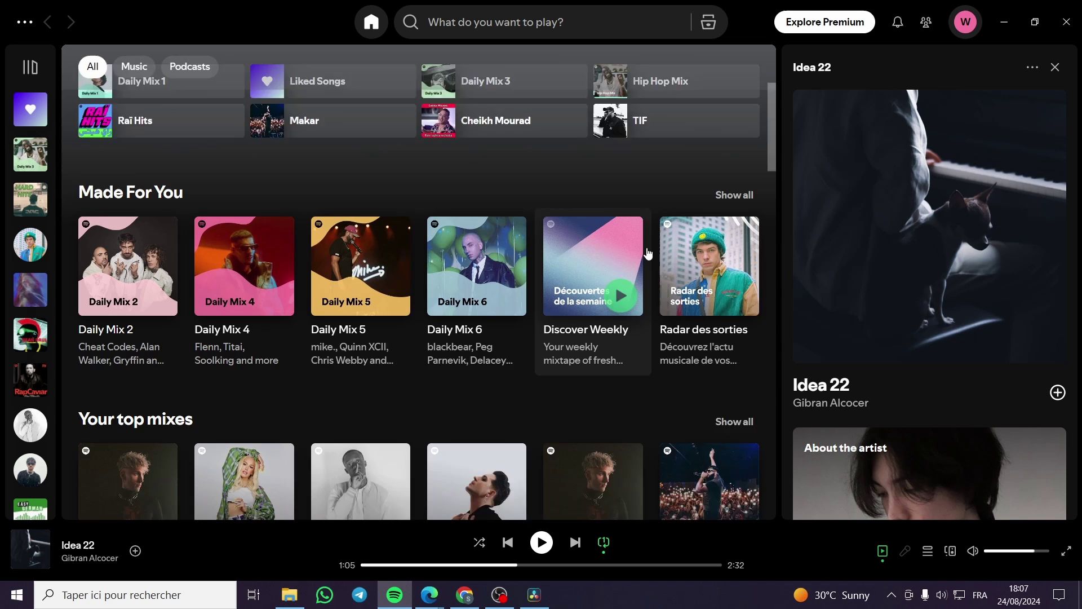
{"action": "scroll", "coordinate": [648, 254], "scroll_direction": "down", "scroll_amount": 2}
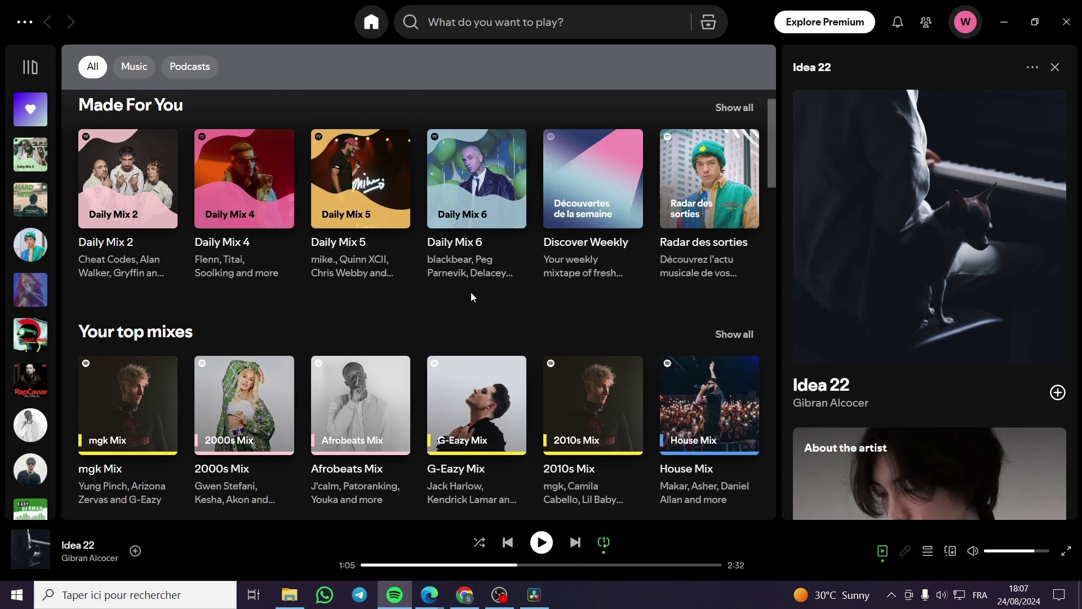
{"action": "scroll", "coordinate": [242, 343], "scroll_direction": "up", "scroll_amount": 2}
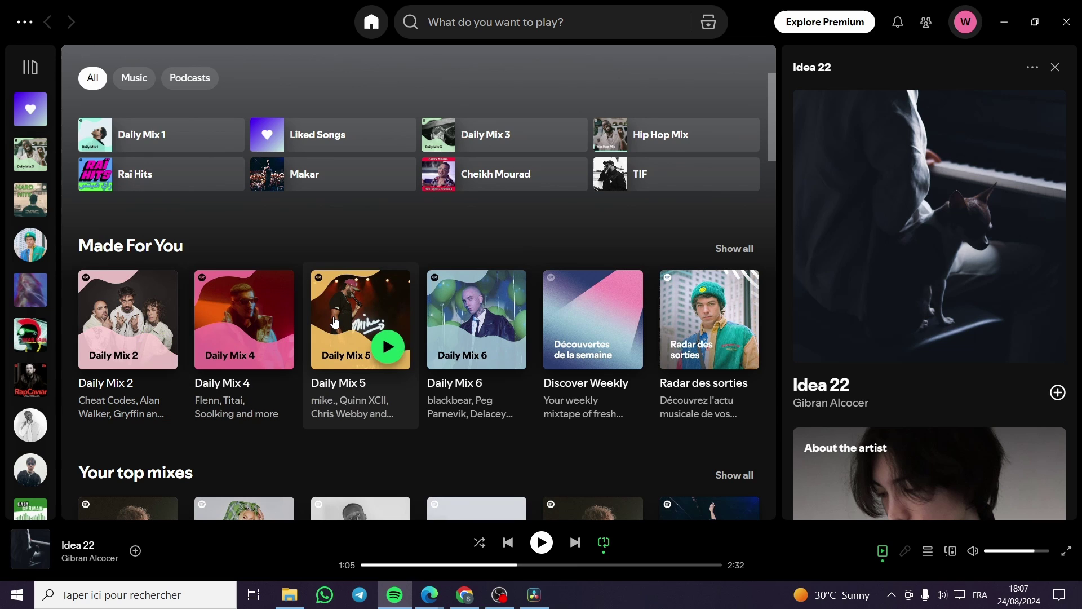
Open the Daily Mix 2 playlist and copy its share link from the more-options menu
{"action": "left_click", "coordinate": [141, 304]}
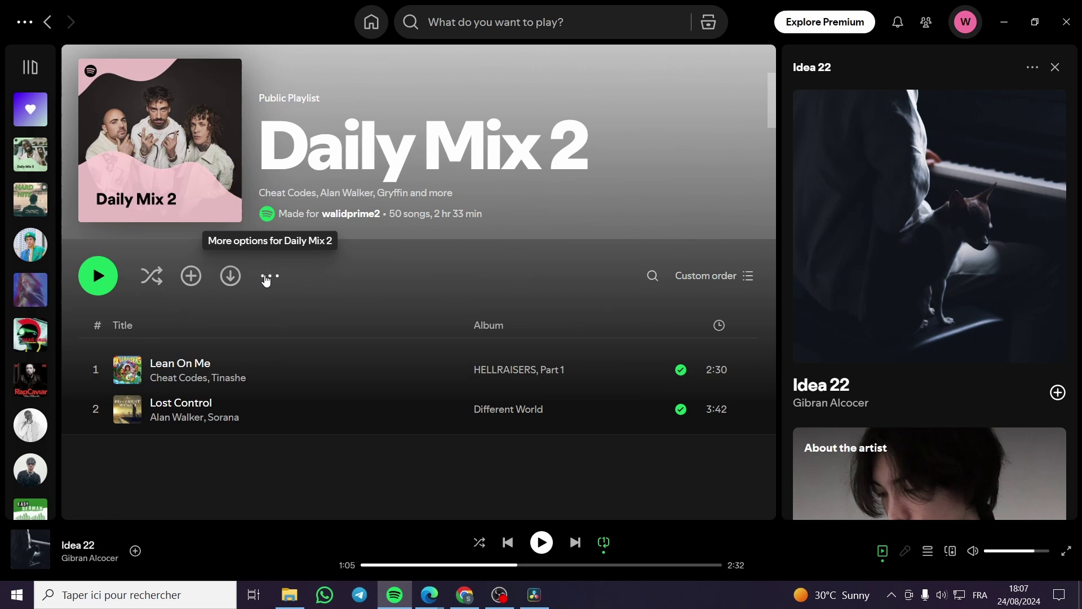
{"action": "left_click", "coordinate": [266, 278]}
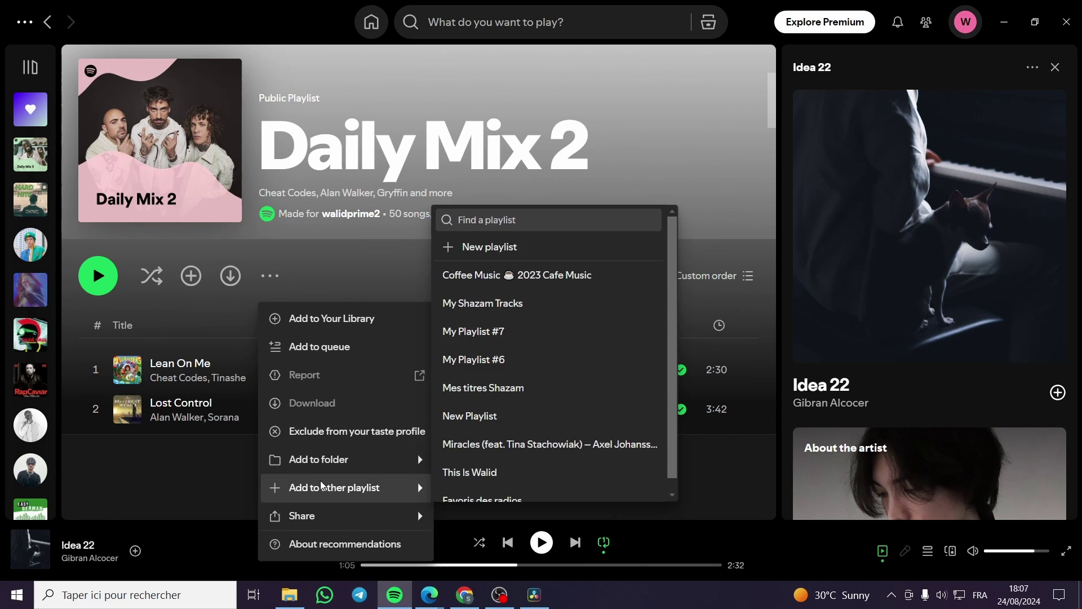
{"action": "mouse_move", "coordinate": [330, 515]}
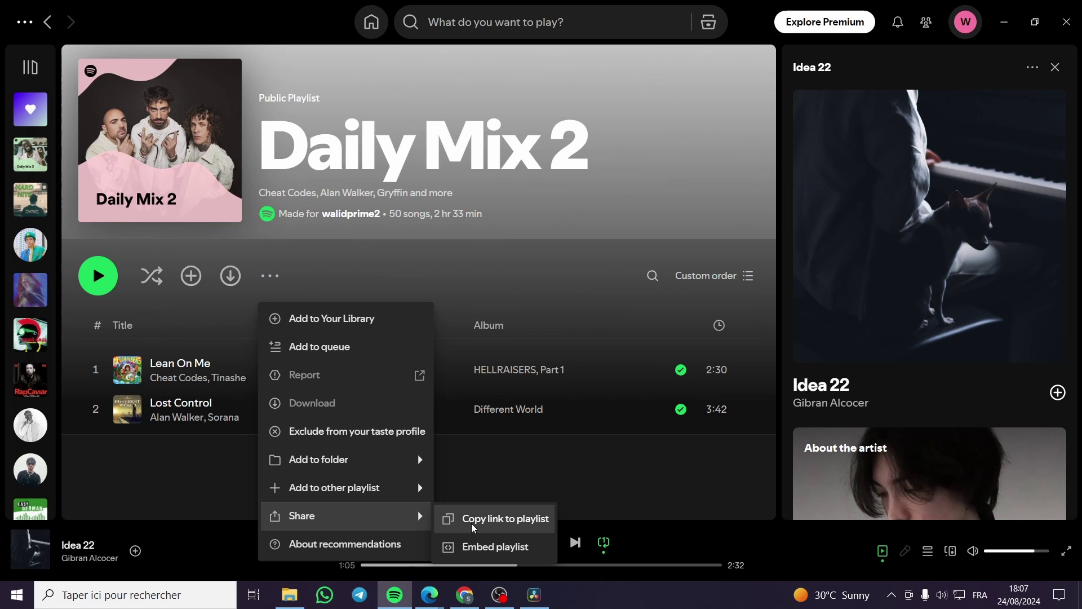
{"action": "left_click", "coordinate": [493, 522]}
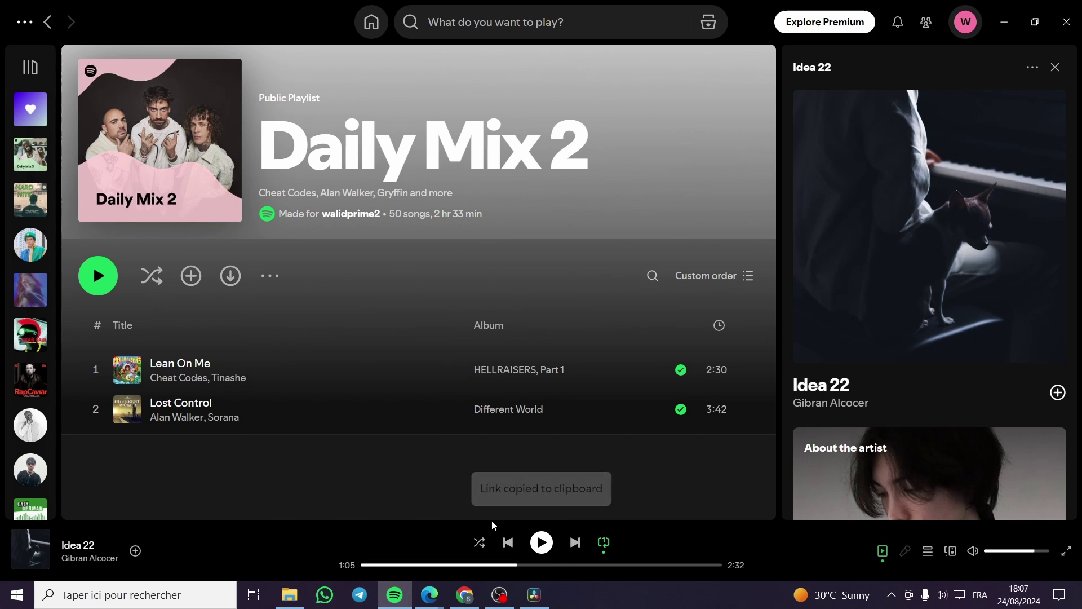
{"action": "mouse_move", "coordinate": [430, 594]}
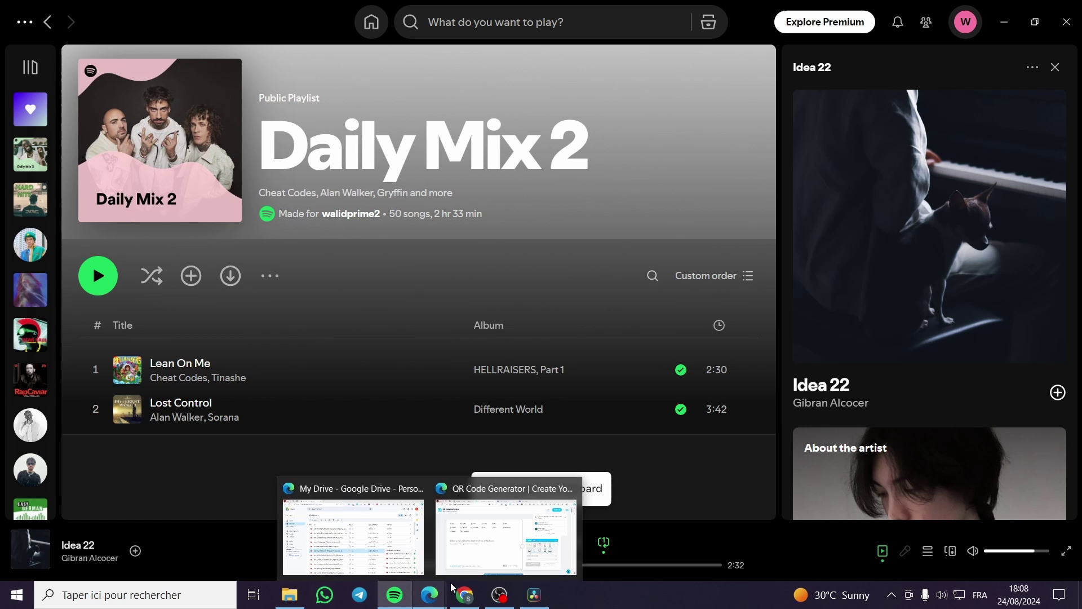
Switch to the QR Code Generator tab in Edge and focus its empty content field
{"action": "left_click", "coordinate": [494, 554]}
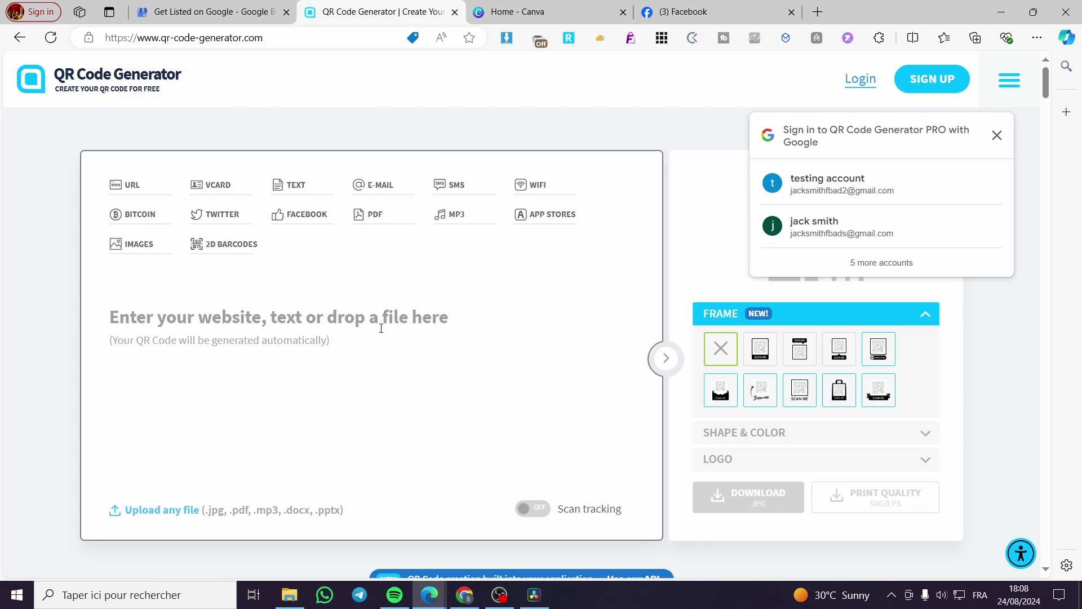
{"action": "left_click", "coordinate": [320, 317]}
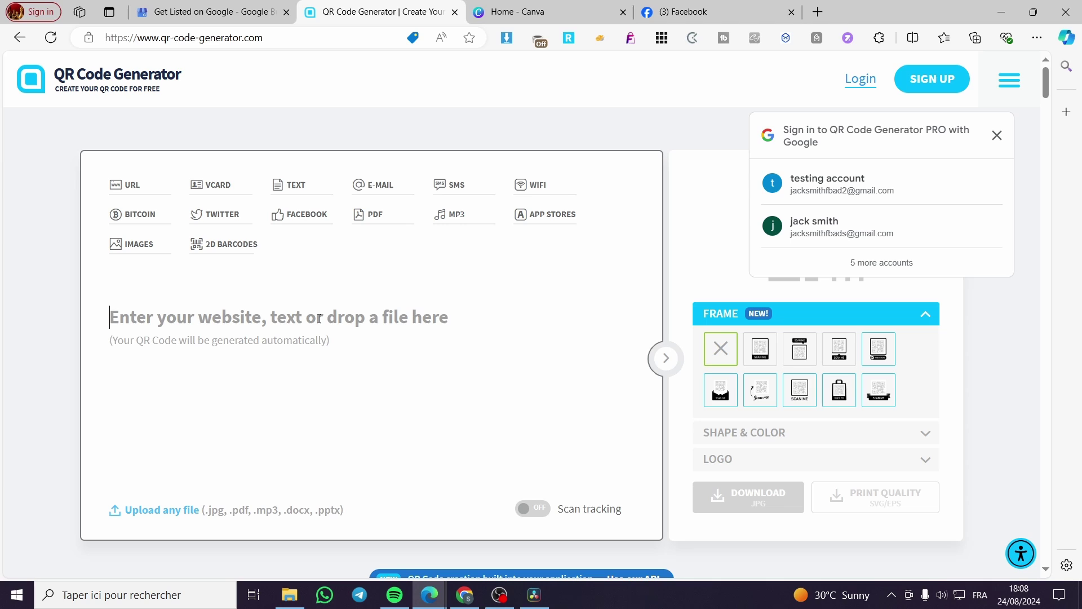
Paste the Spotify playlist link into the URL field, re-pasting it after refocusing the field
{"action": "key", "text": "ctrl+v"}
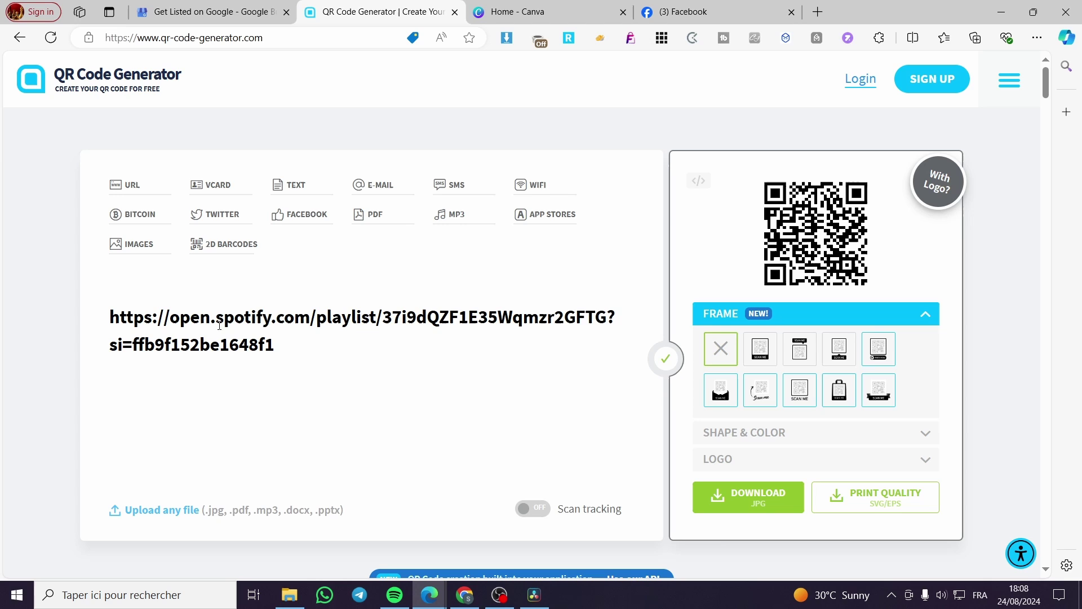
{"action": "scroll", "coordinate": [531, 459], "scroll_direction": "down", "scroll_amount": 3}
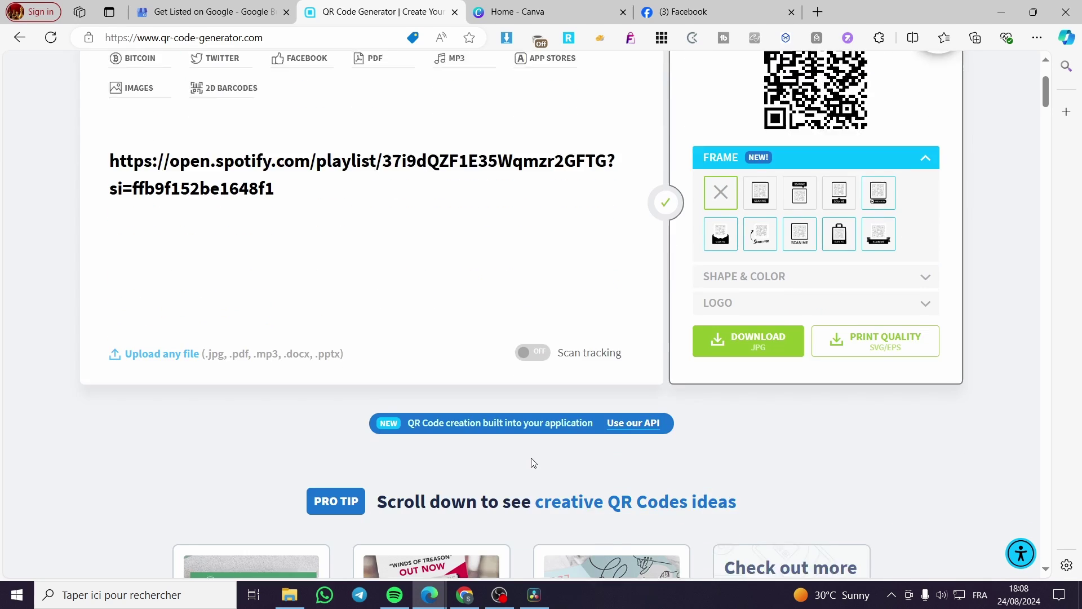
{"action": "scroll", "coordinate": [379, 458], "scroll_direction": "up", "scroll_amount": 3}
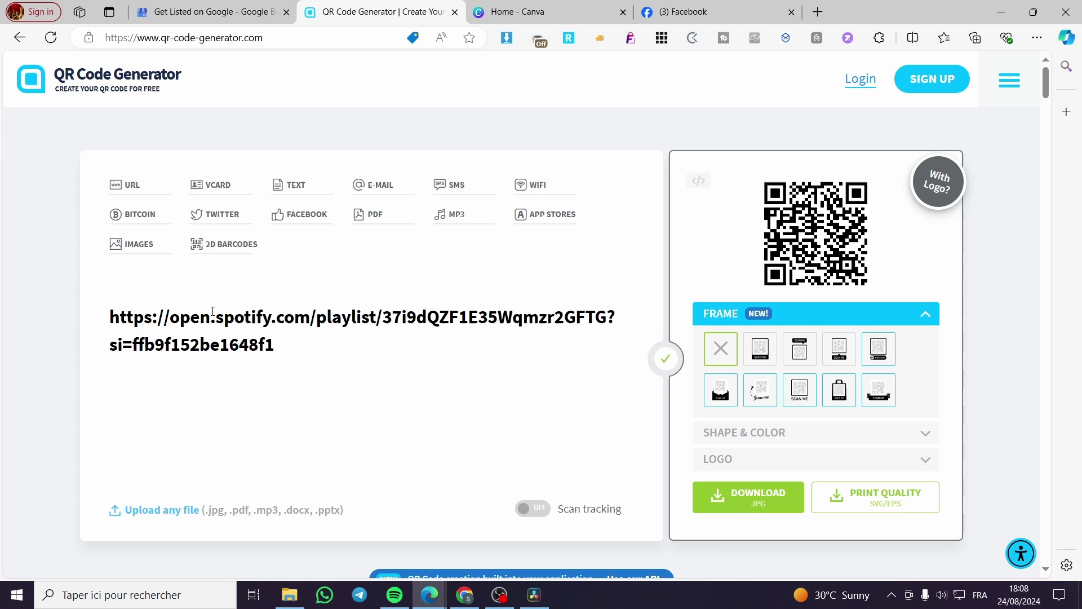
{"action": "left_click", "coordinate": [135, 191]}
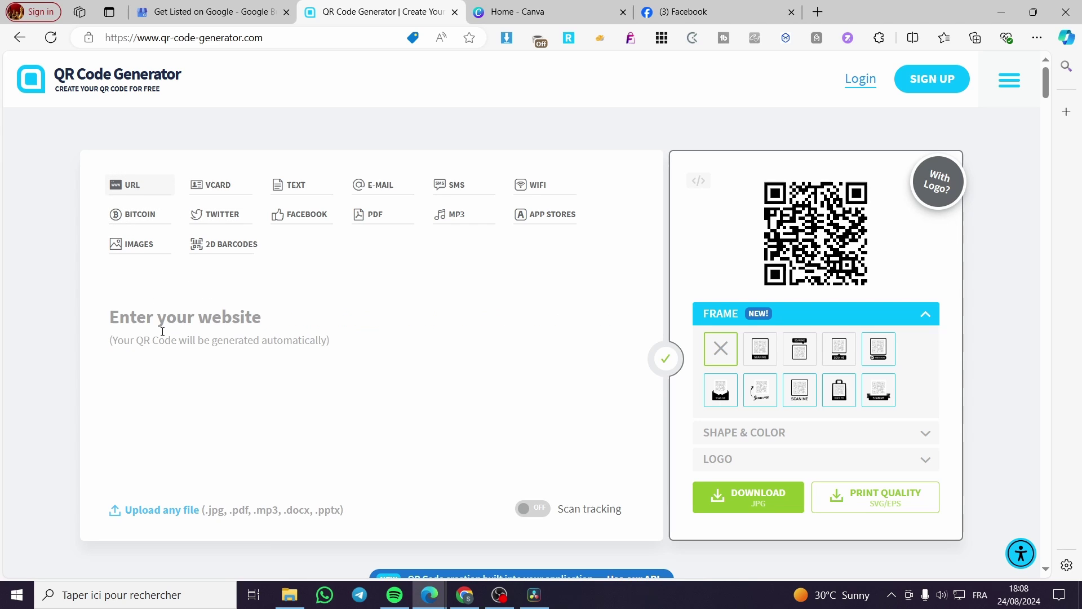
{"action": "key", "text": "ctrl+v"}
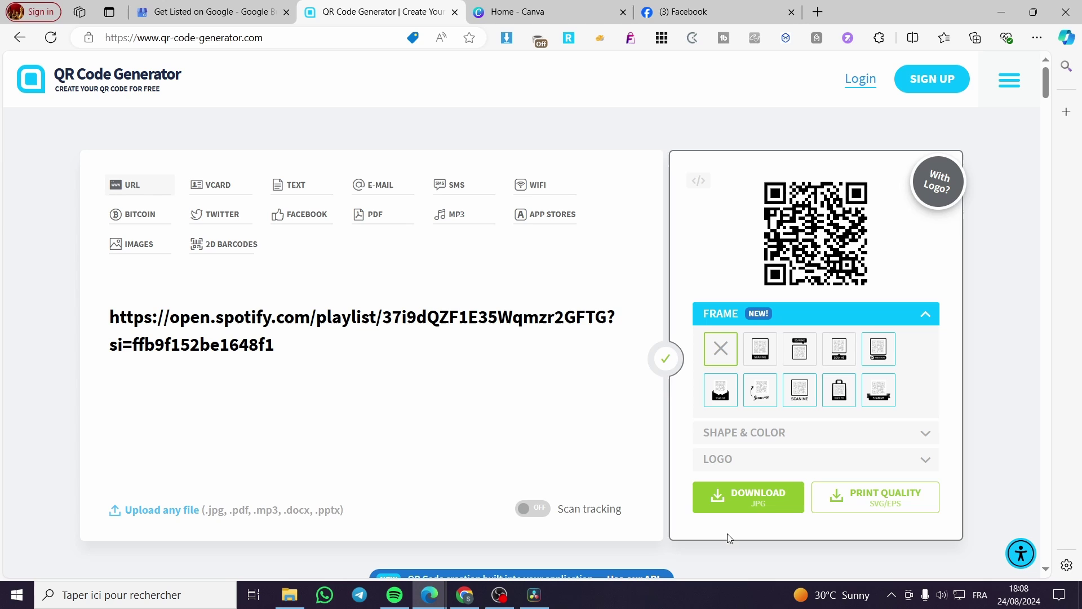
Start the download, sign up with a Google account, and dismiss the translation offer
{"action": "left_click", "coordinate": [772, 507]}
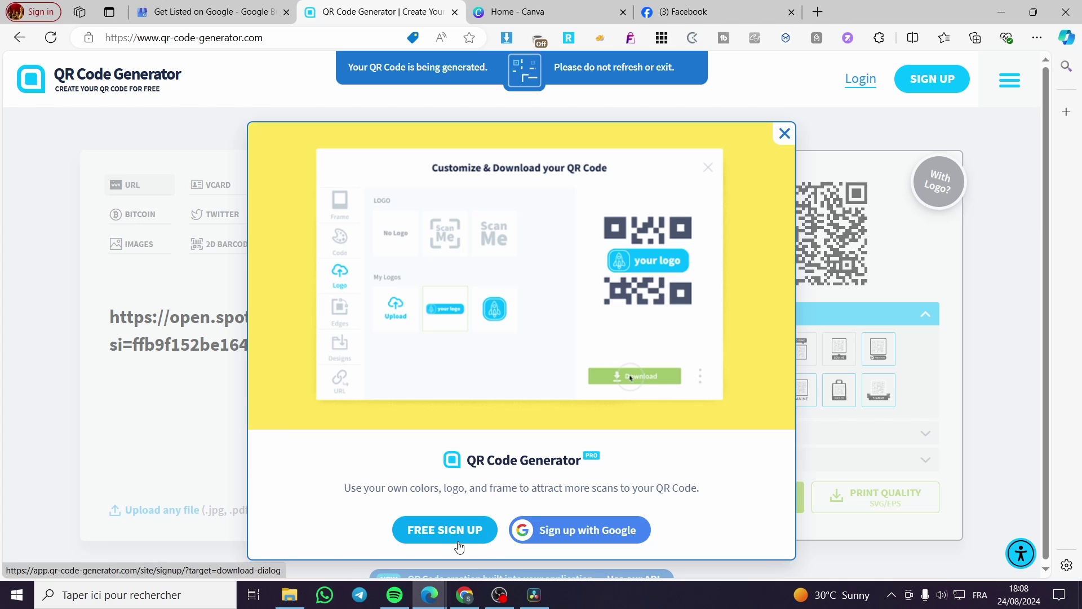
{"action": "left_click", "coordinate": [614, 544]}
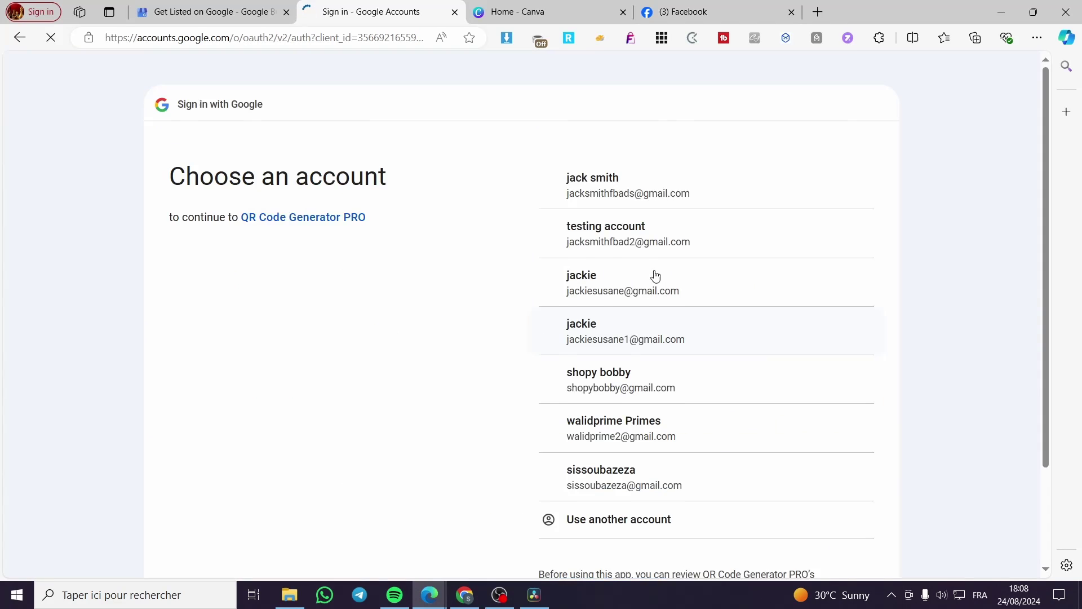
{"action": "left_click", "coordinate": [669, 194]}
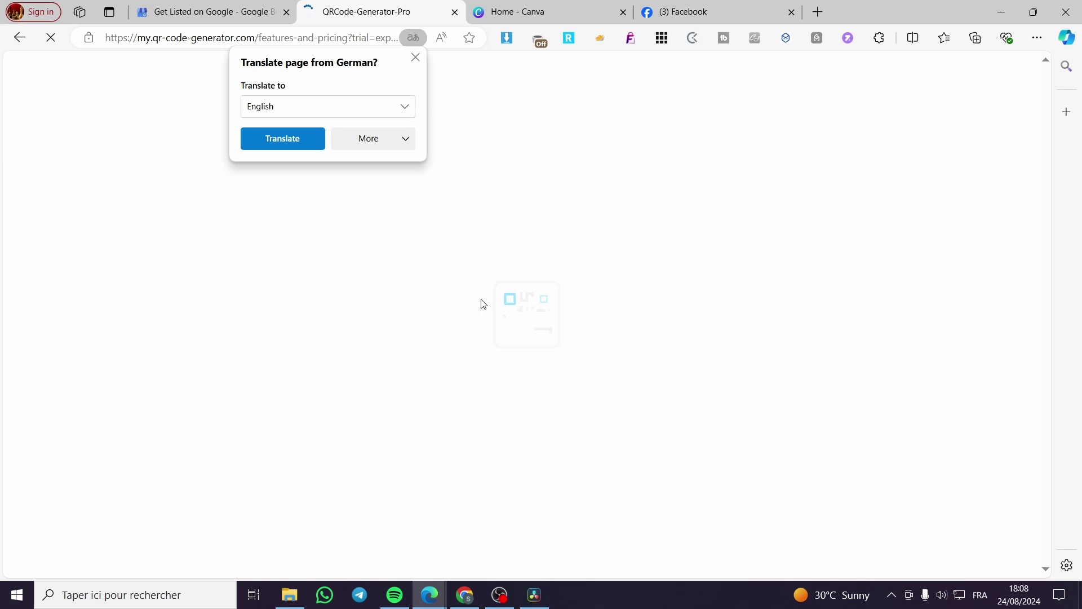
{"action": "left_click", "coordinate": [416, 57]}
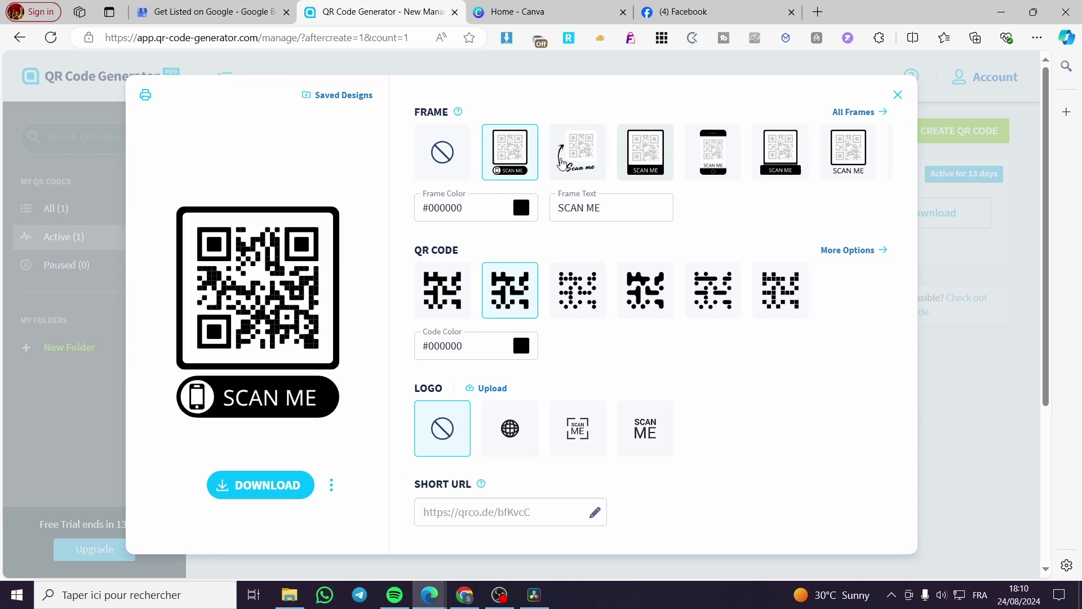
Apply the arrow-and-'Scan me' frame after trying the phone and black-bordered frames
{"action": "left_click", "coordinate": [719, 154]}
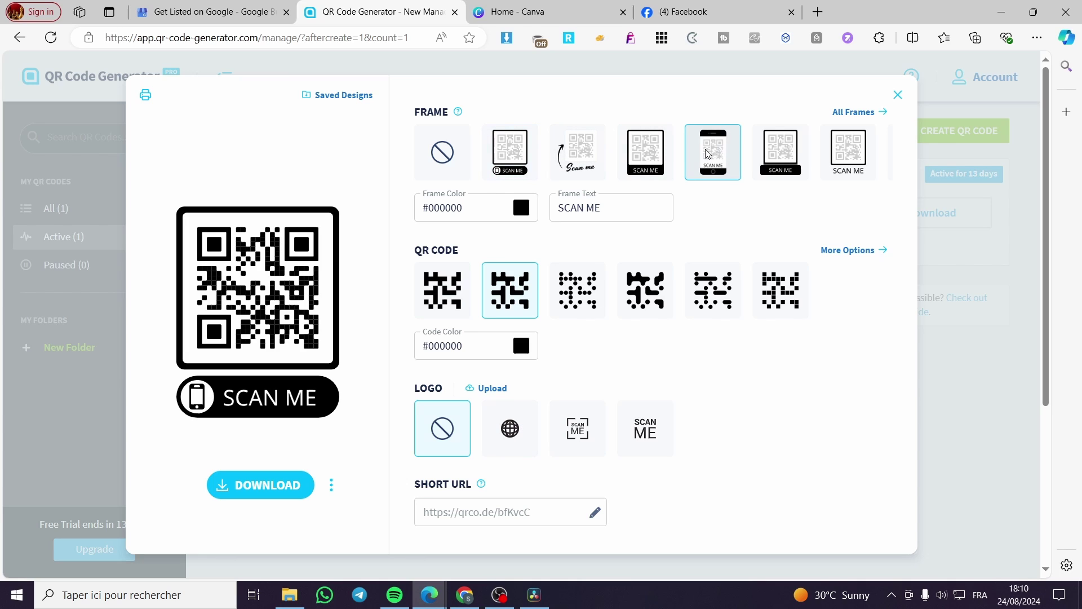
{"action": "left_click", "coordinate": [664, 155]}
{"action": "left_click", "coordinate": [577, 152]}
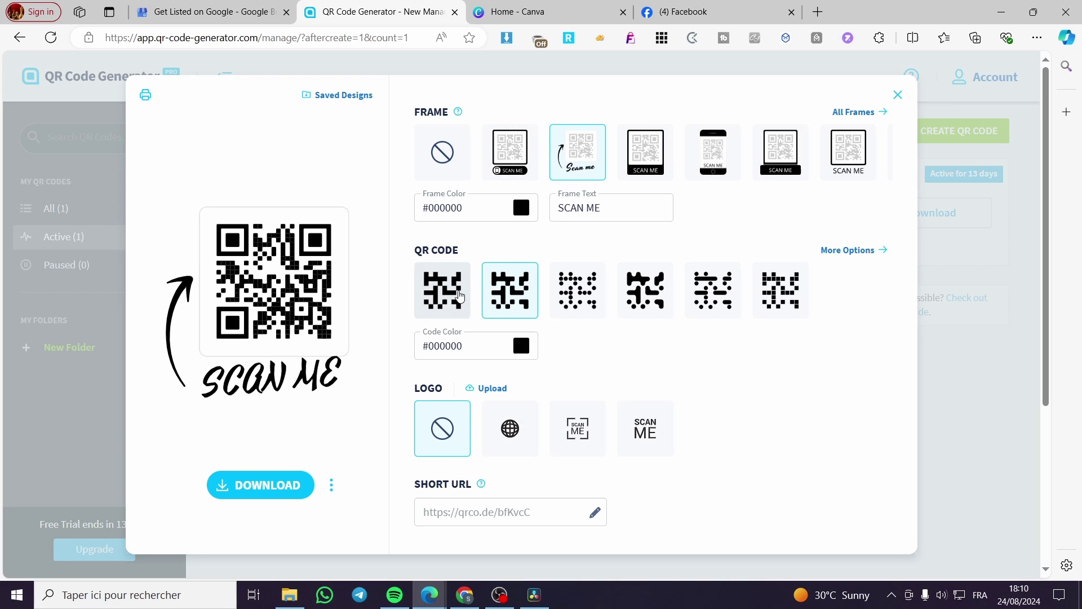
Set the classic square code pattern, after briefly trying a rounded pattern
{"action": "left_click", "coordinate": [442, 291]}
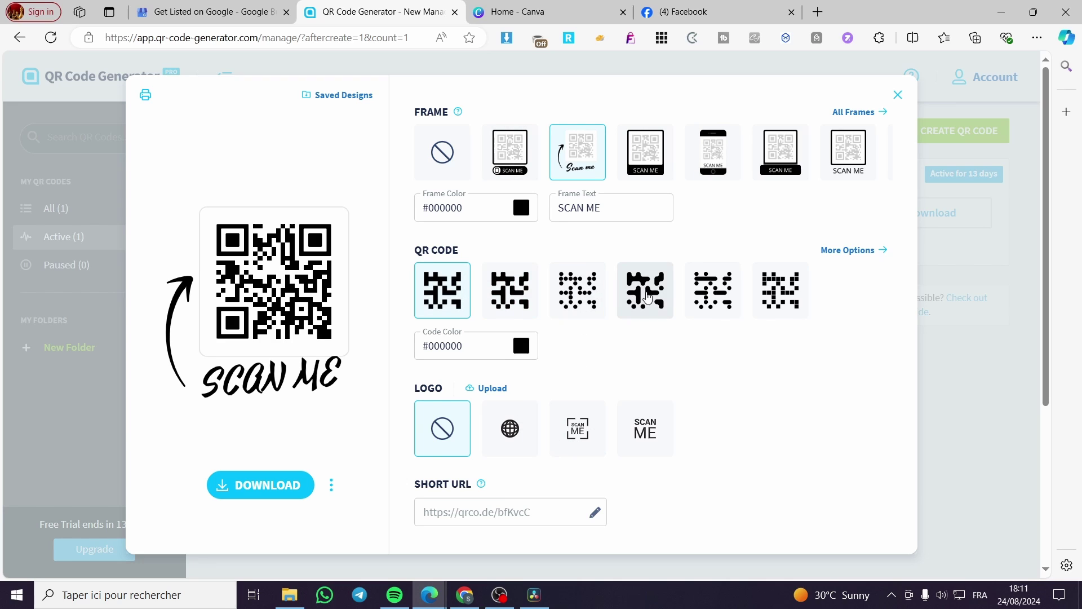
{"action": "left_click", "coordinate": [639, 296]}
{"action": "left_click", "coordinate": [449, 294]}
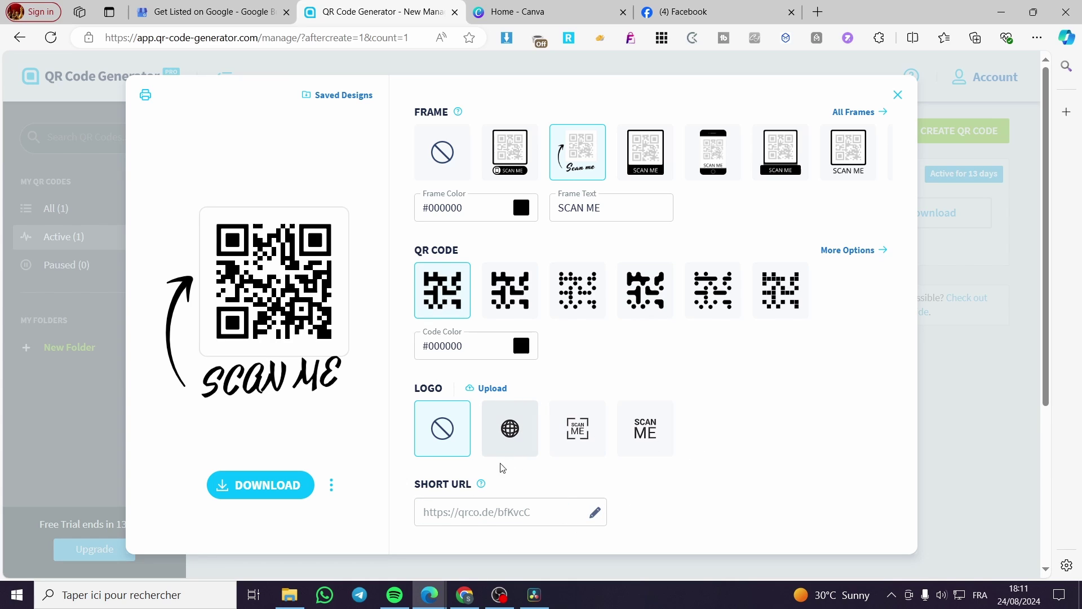
Download the framed code as frame.png, view it in Photos, then close the preview and downloads list
{"action": "left_click", "coordinate": [278, 495]}
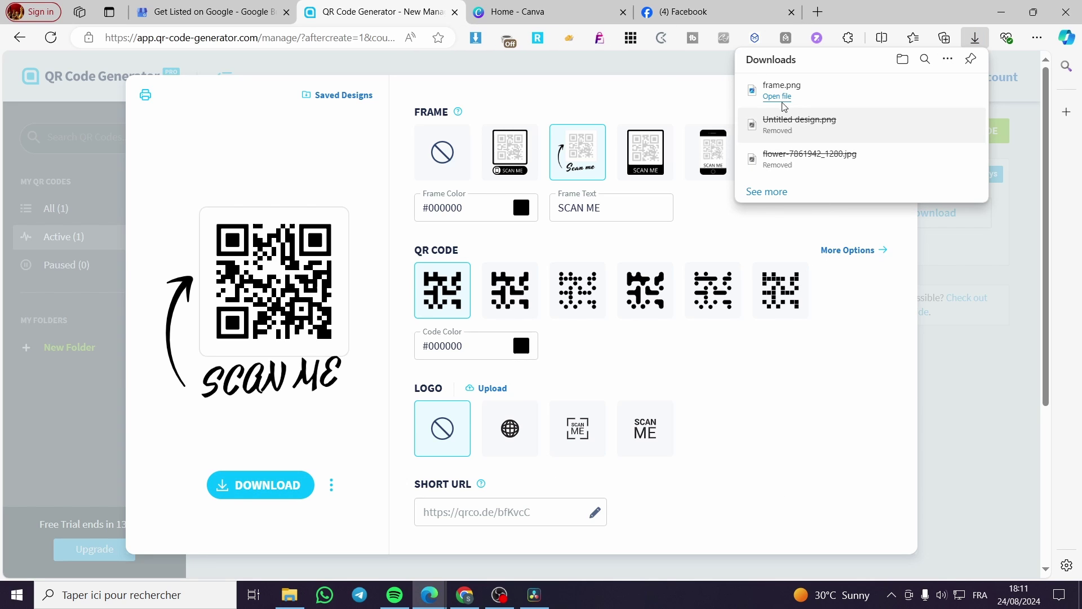
{"action": "left_click", "coordinate": [777, 97]}
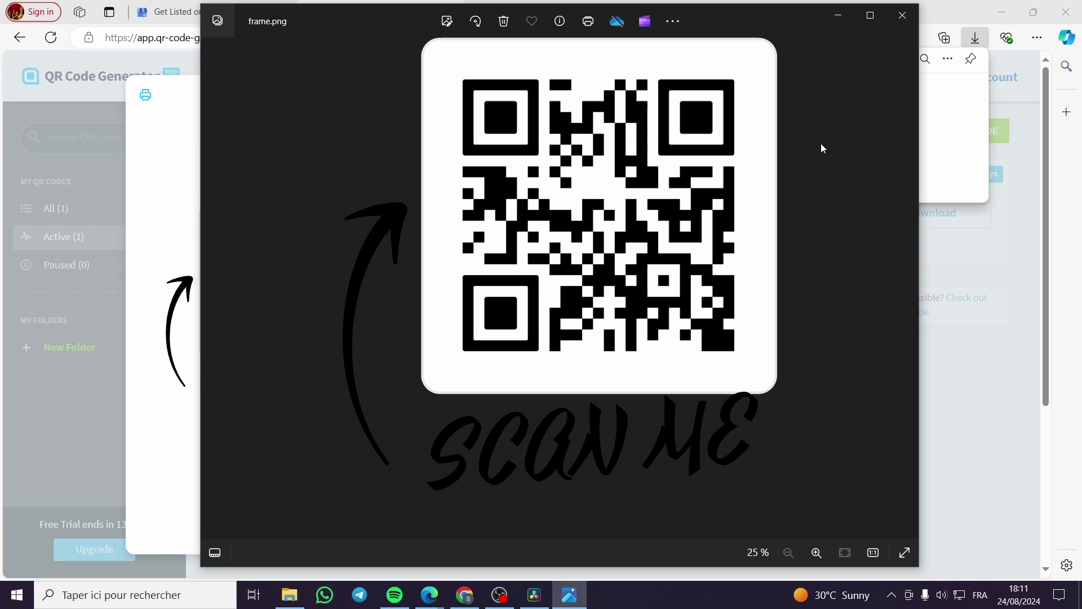
{"action": "left_click", "coordinate": [898, 20]}
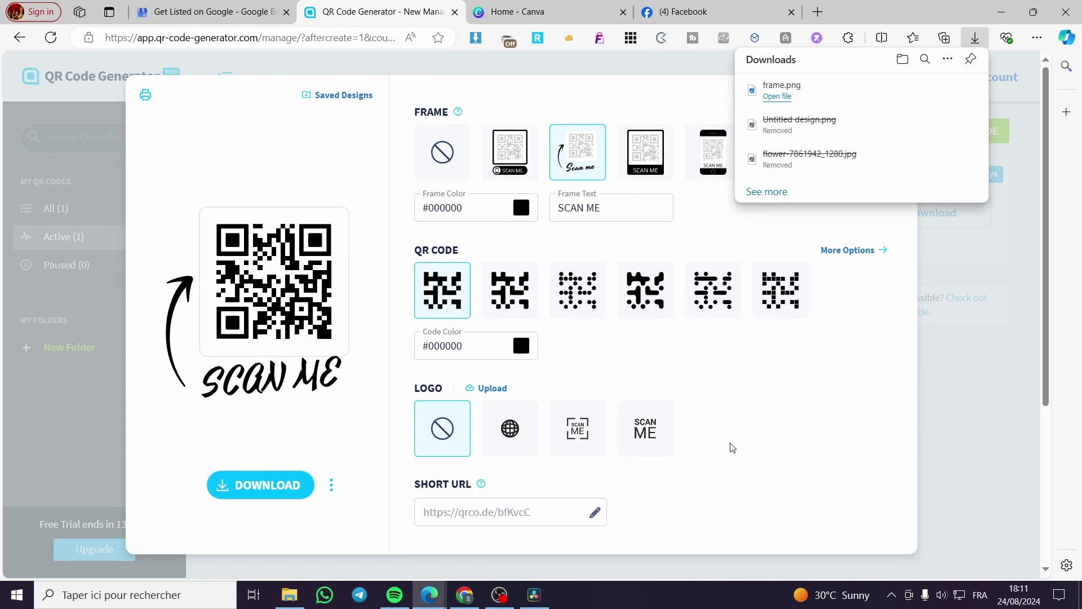
{"action": "left_click", "coordinate": [887, 371]}
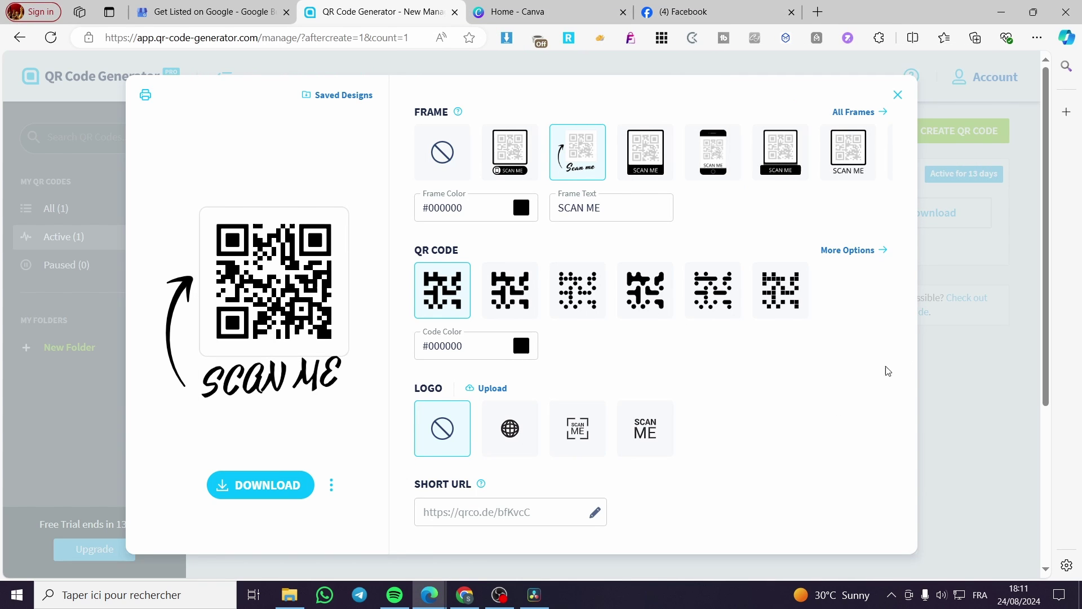